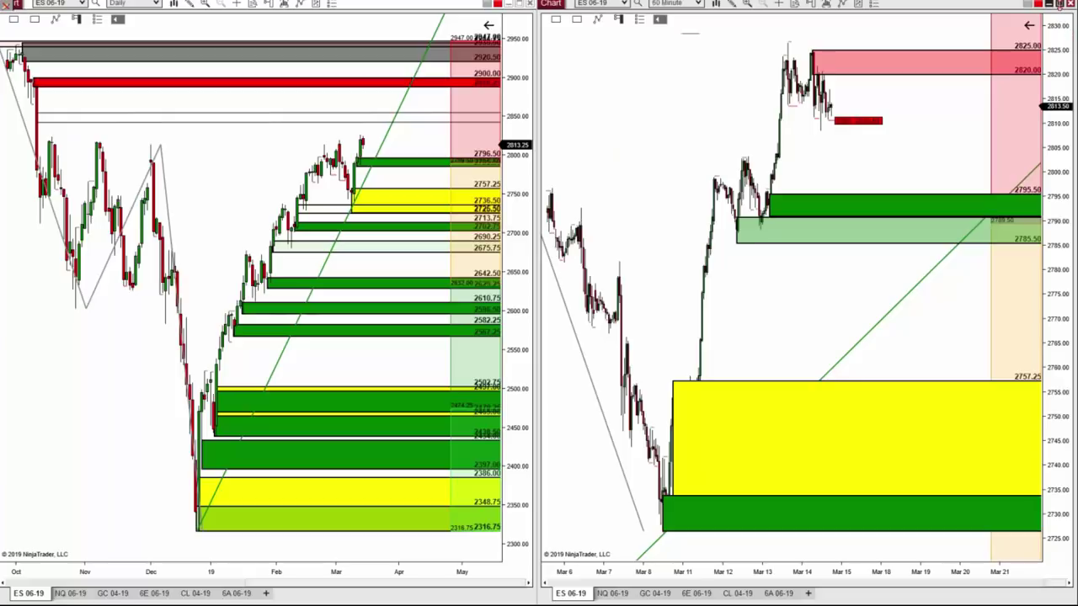
Restore the daily chart window to a smaller size beside the 60-minute chart
click(1059, 4)
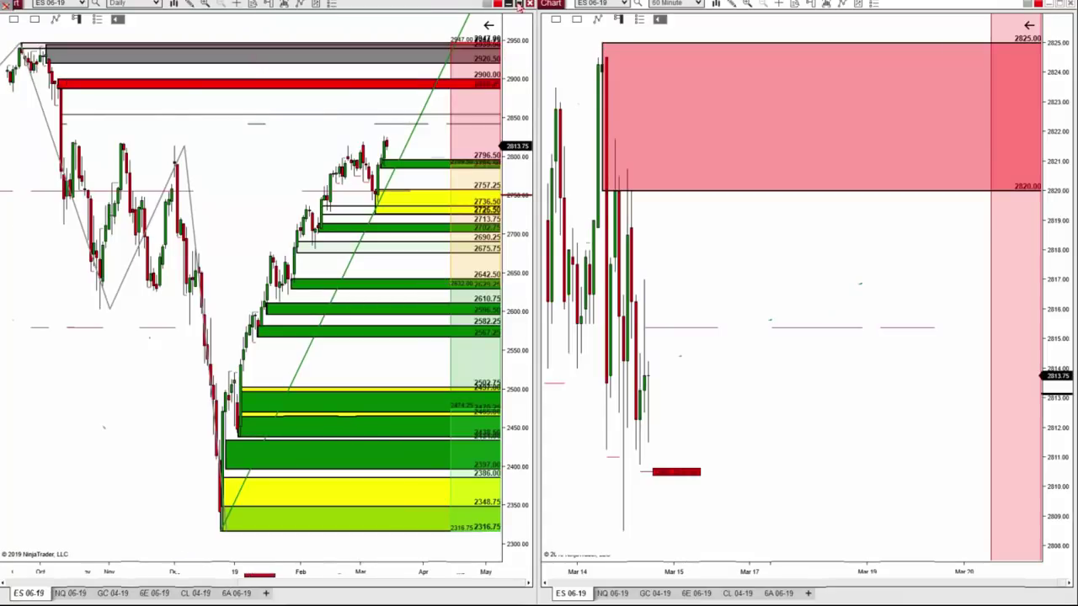
Maximize the daily chart and zoom its time axis in and out over September–May
click(519, 4)
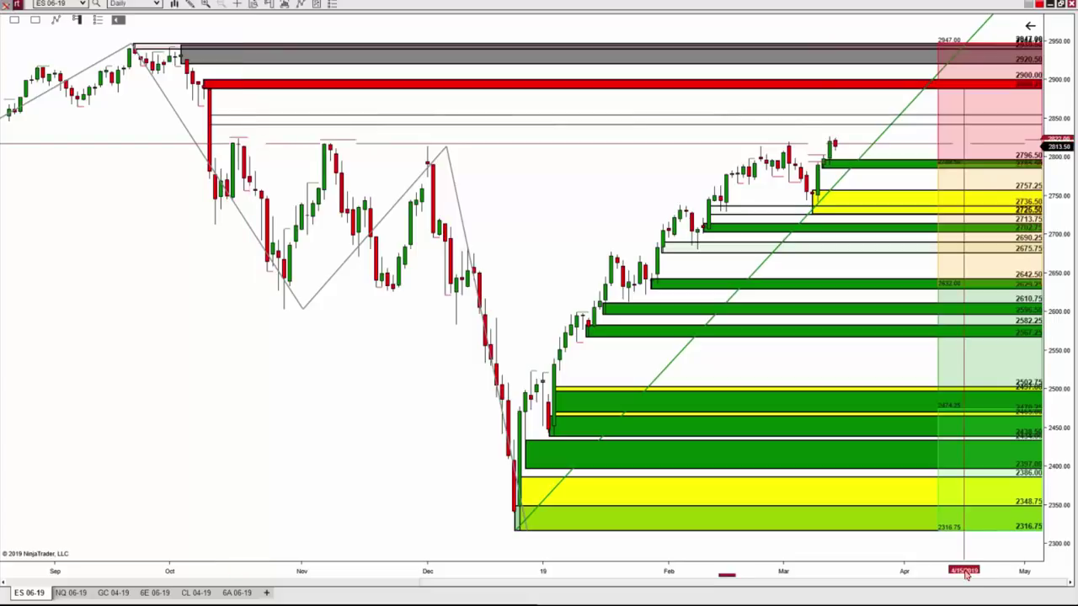
drag(966, 573, 376, 42)
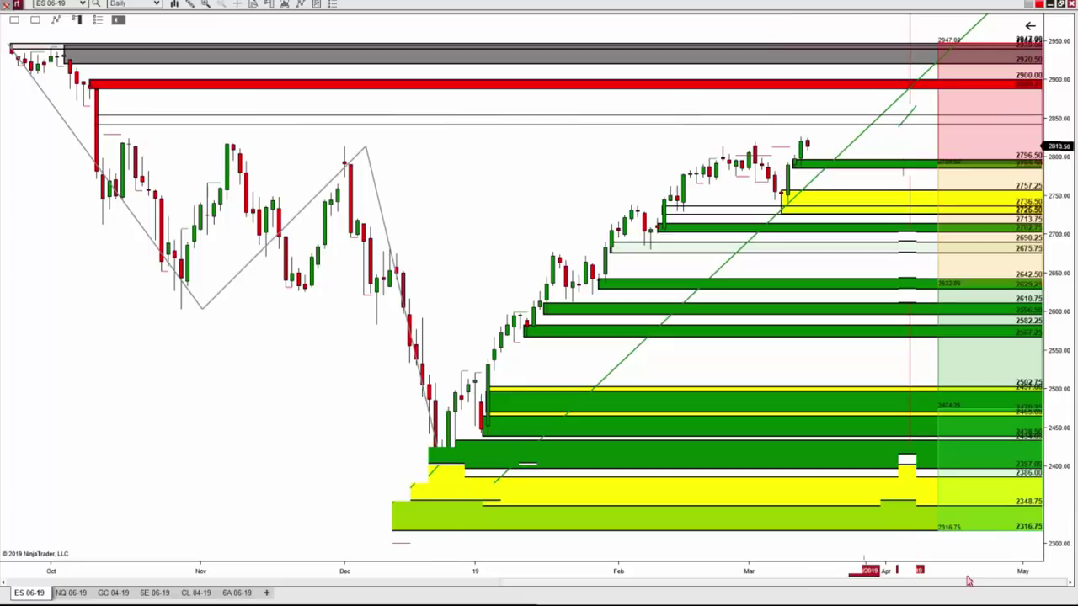
drag(968, 581, 495, 482)
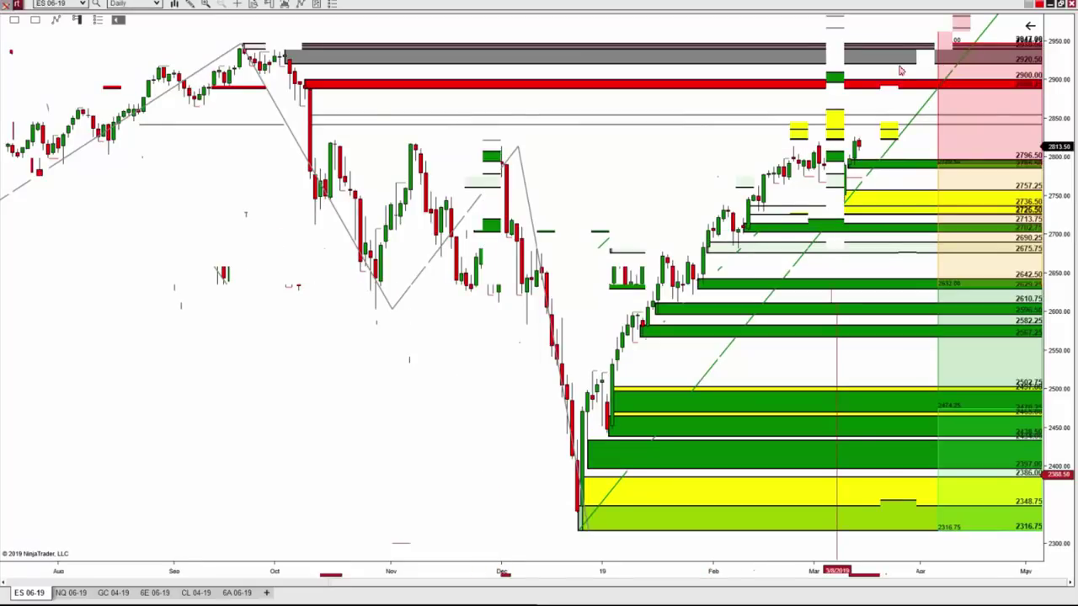
drag(899, 574, 324, 574)
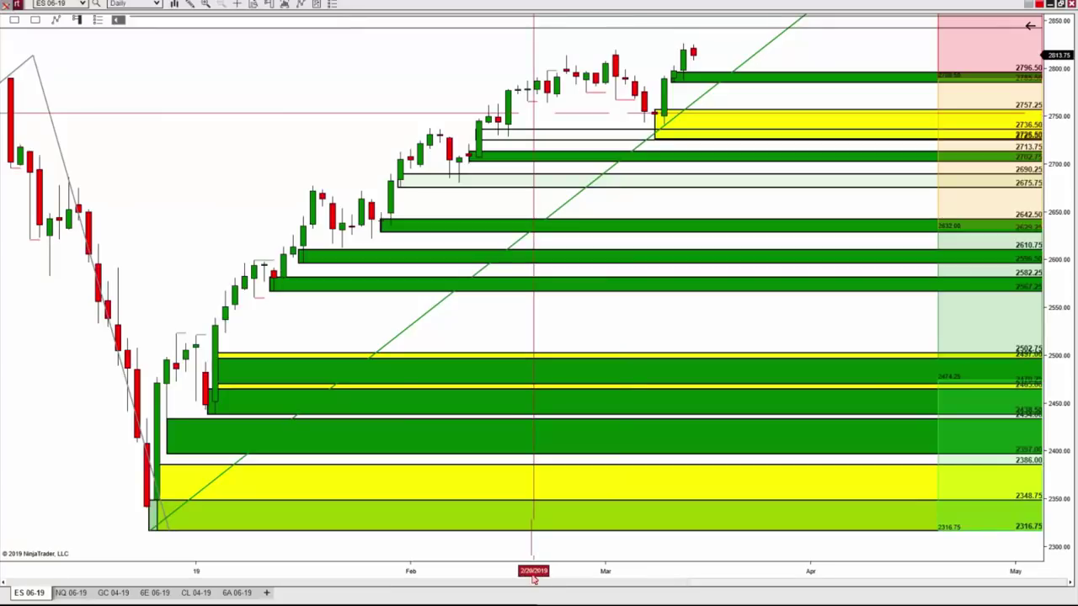
drag(532, 580, 673, 396)
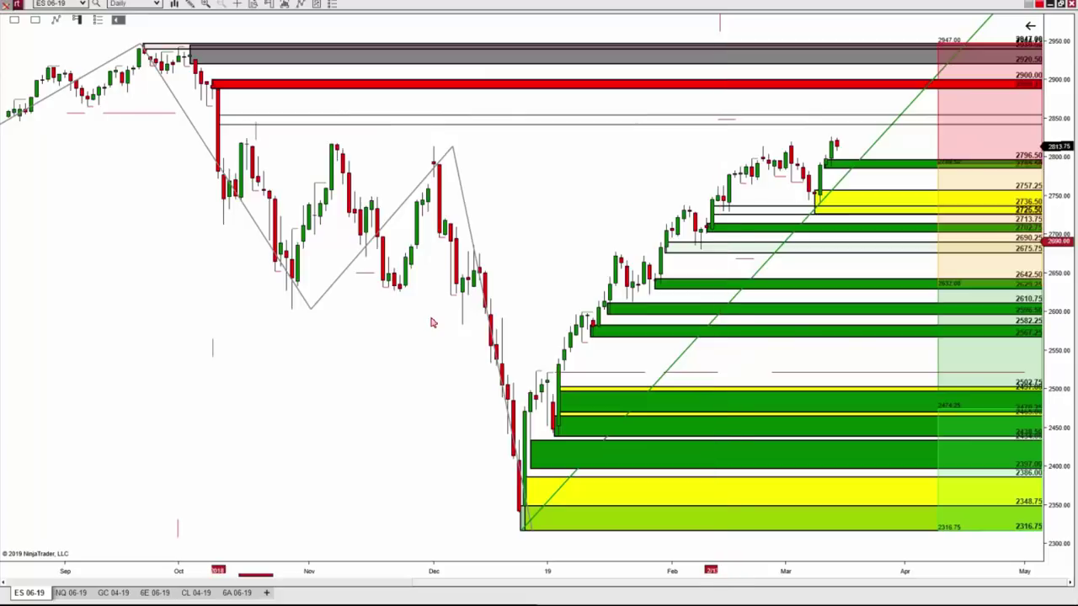
Bring the 60-minute chart forward and scroll and compress it to early-to-mid March bars
click(1059, 4)
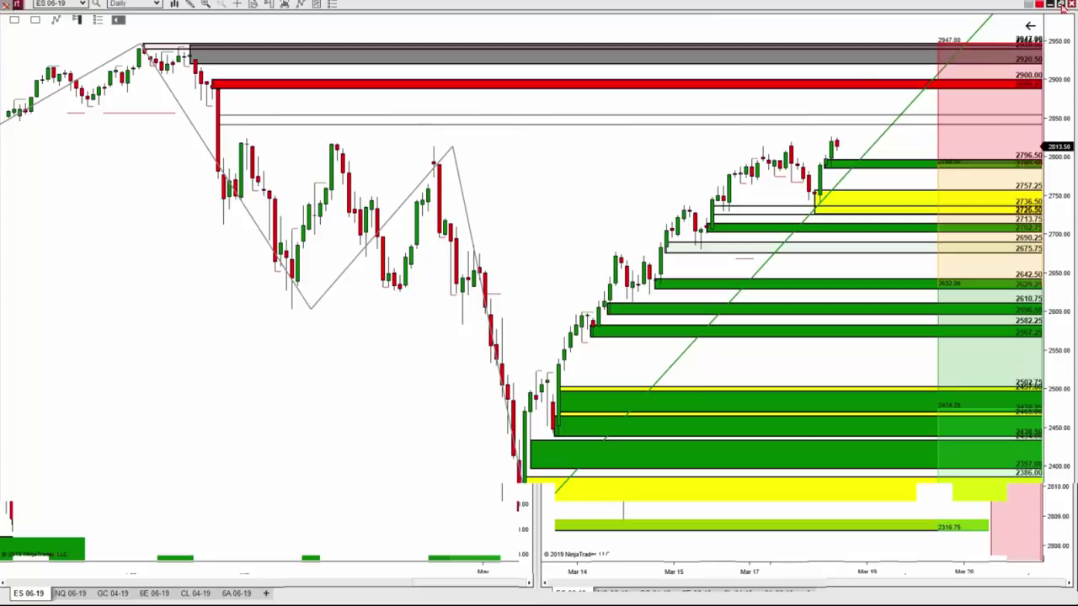
click(1063, 5)
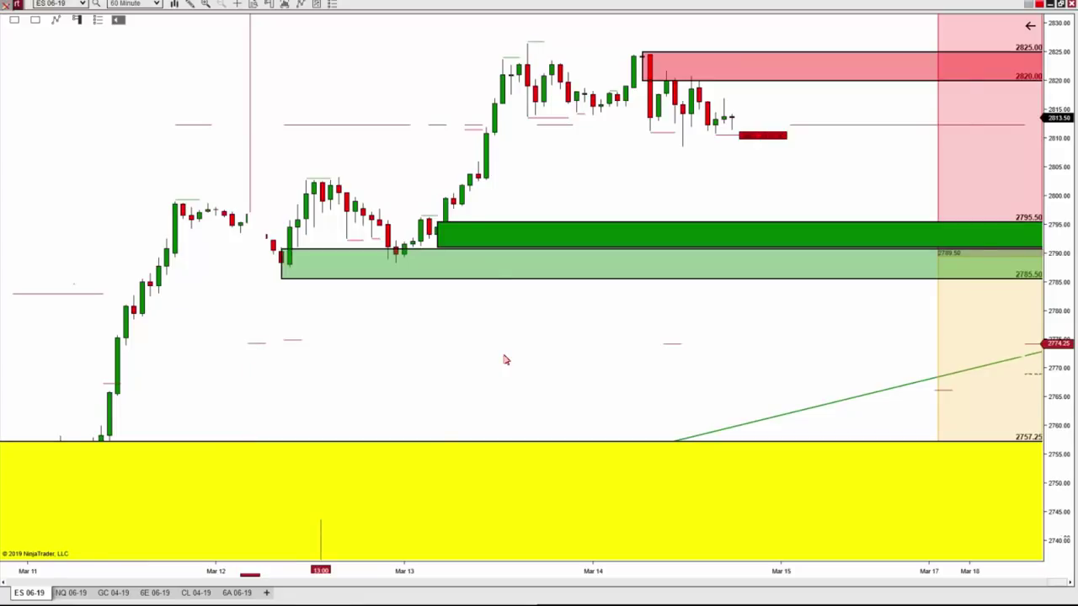
scroll(501, 253, up, 3)
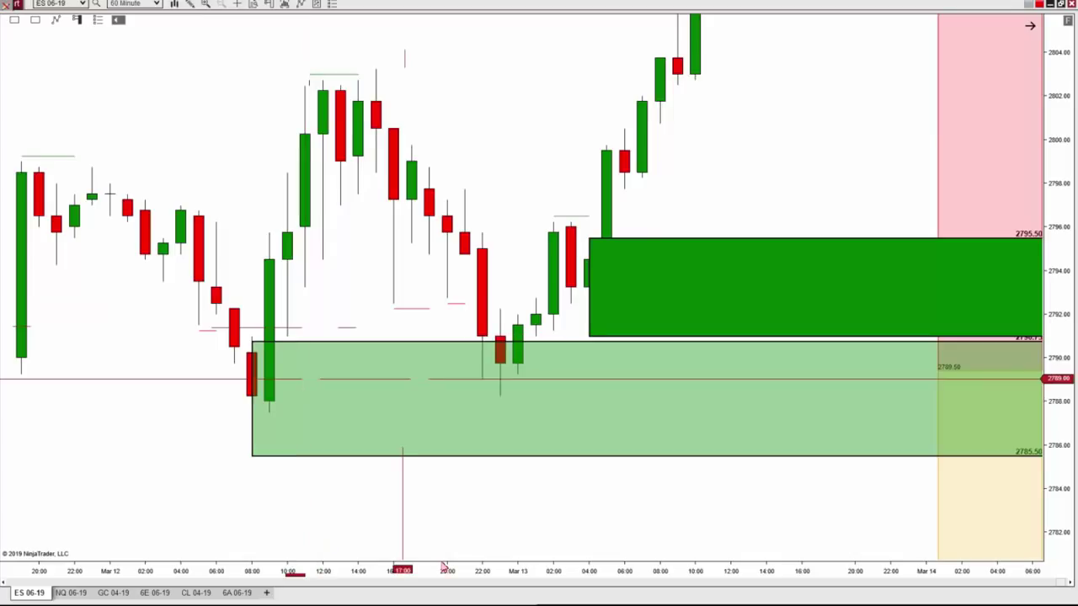
drag(444, 567, 508, 566)
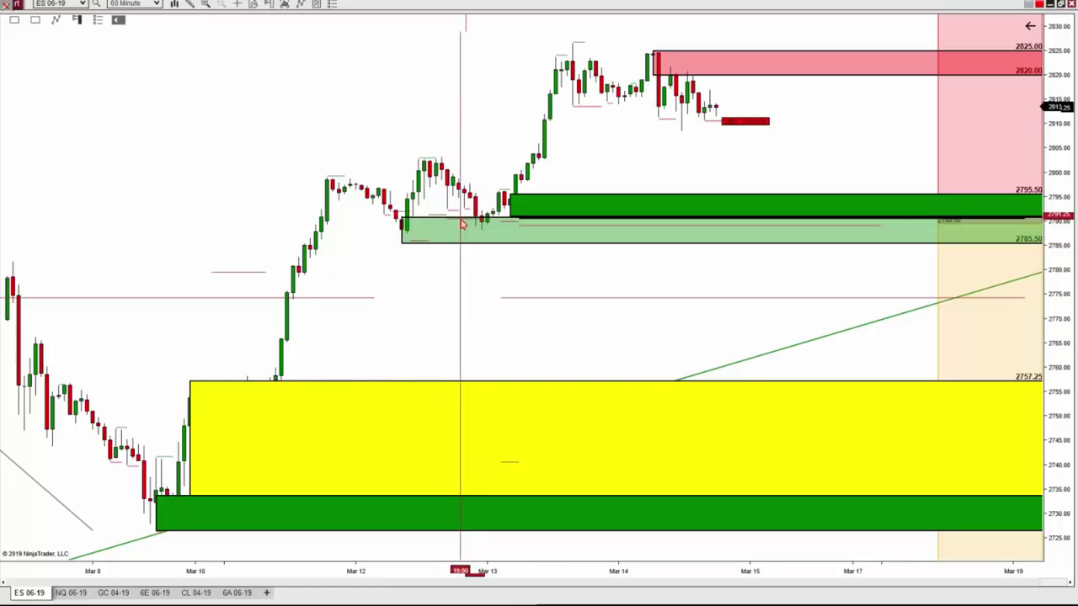
click(461, 224)
scroll(382, 282, down, 2)
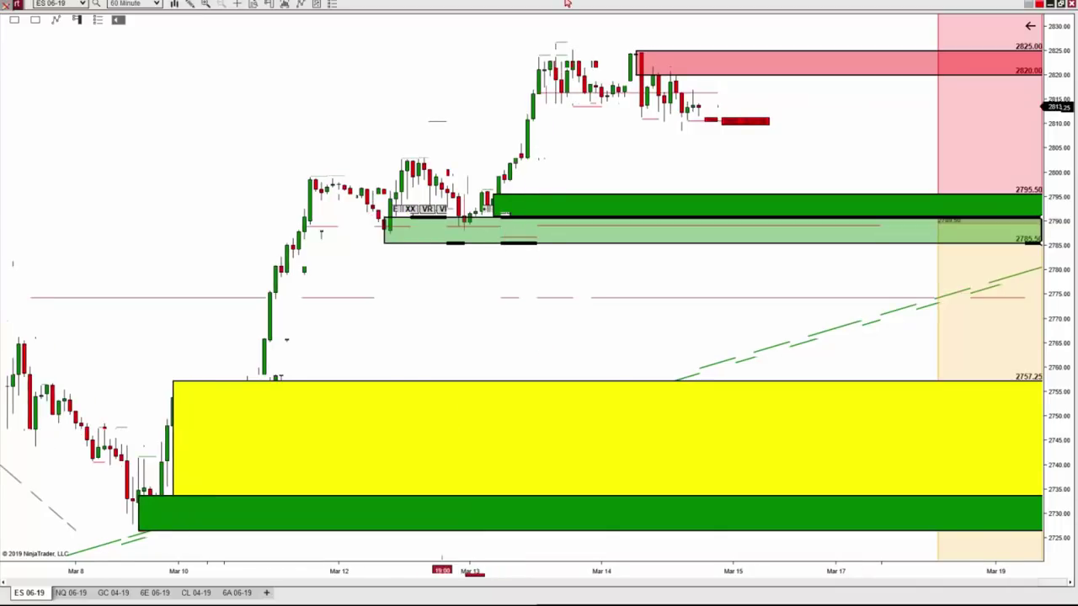
click(460, 278)
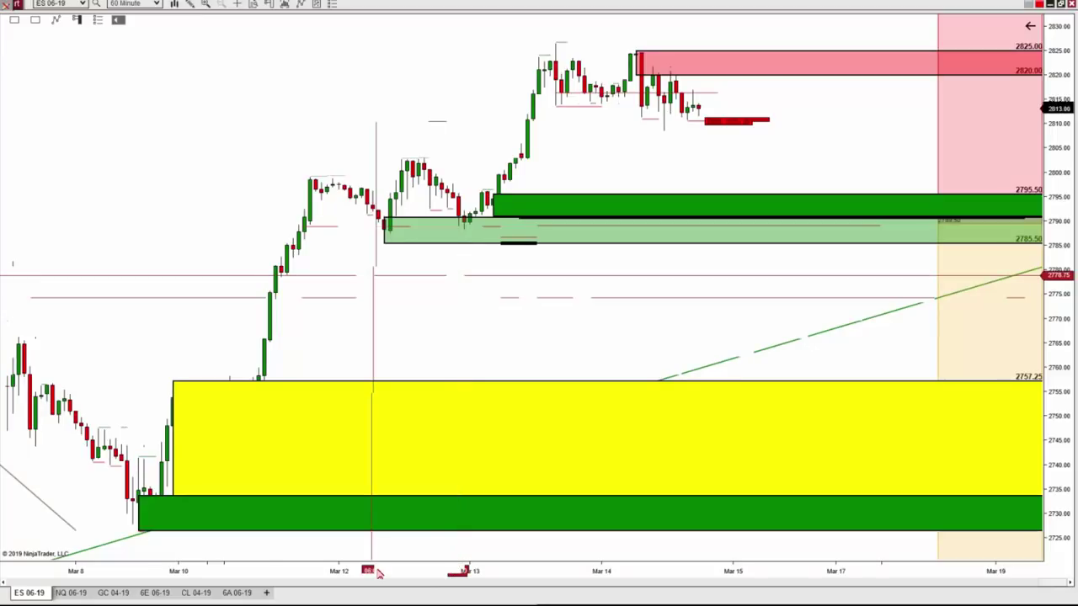
drag(378, 574, 539, 542)
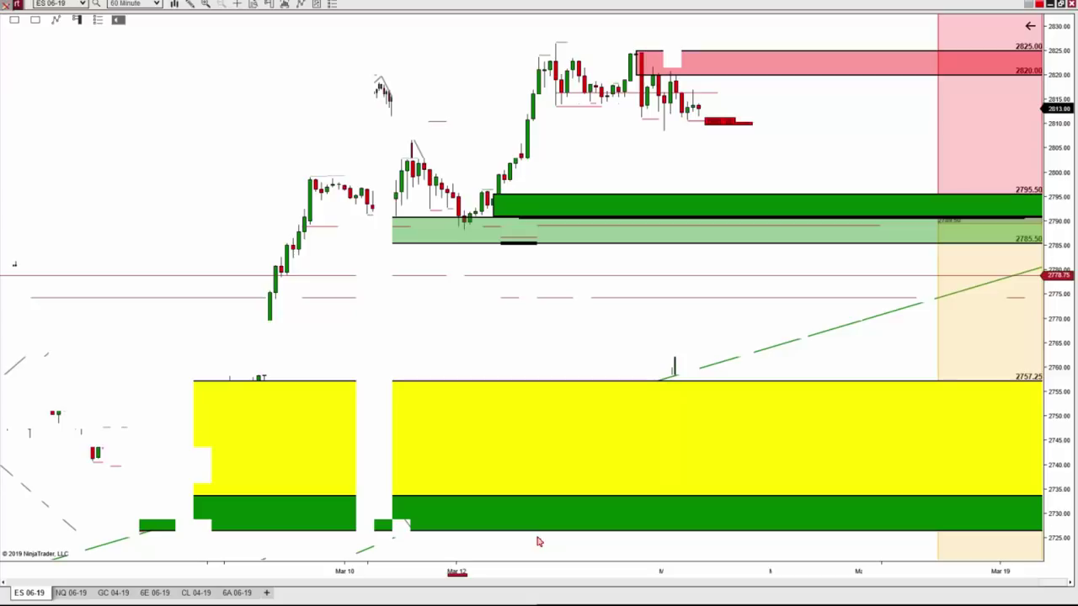
scroll(539, 541, down, 3)
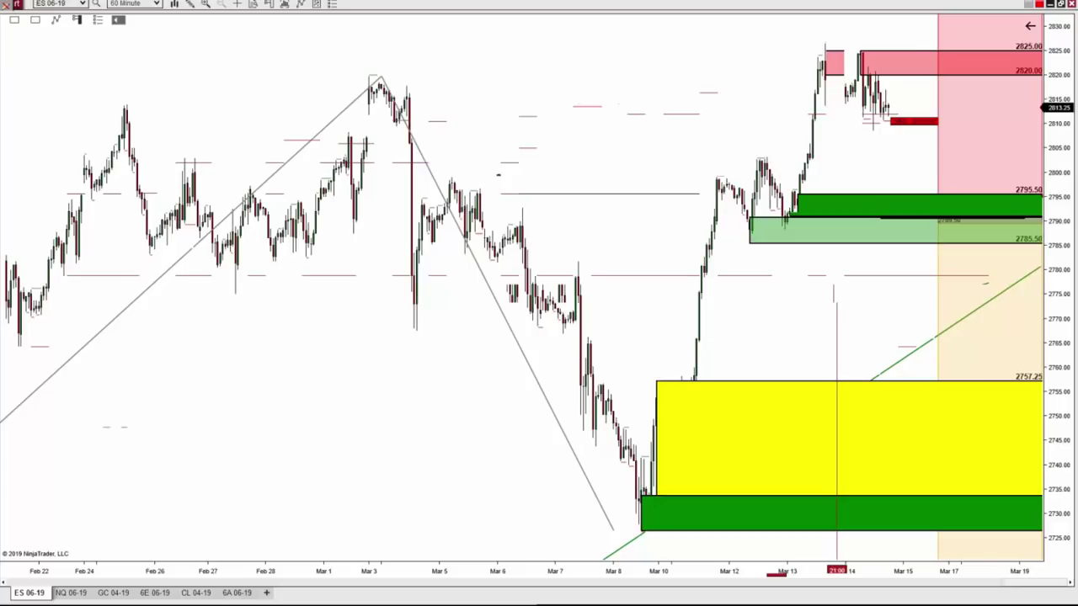
scroll(566, 264, up, 3)
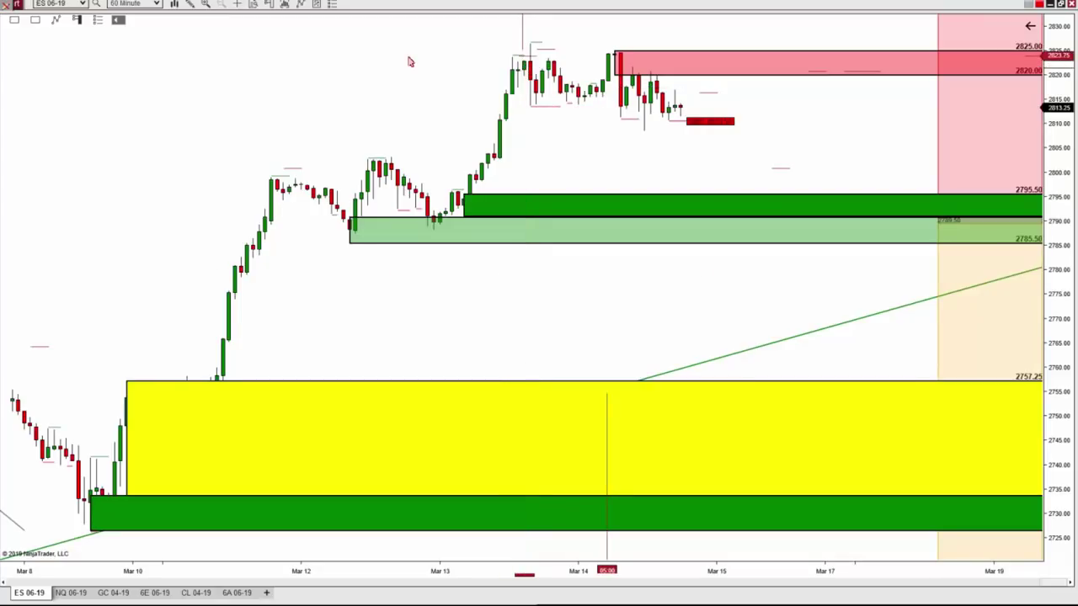
Draw a line rising to the right from above the red 2825 supply zone
right_click(180, 8)
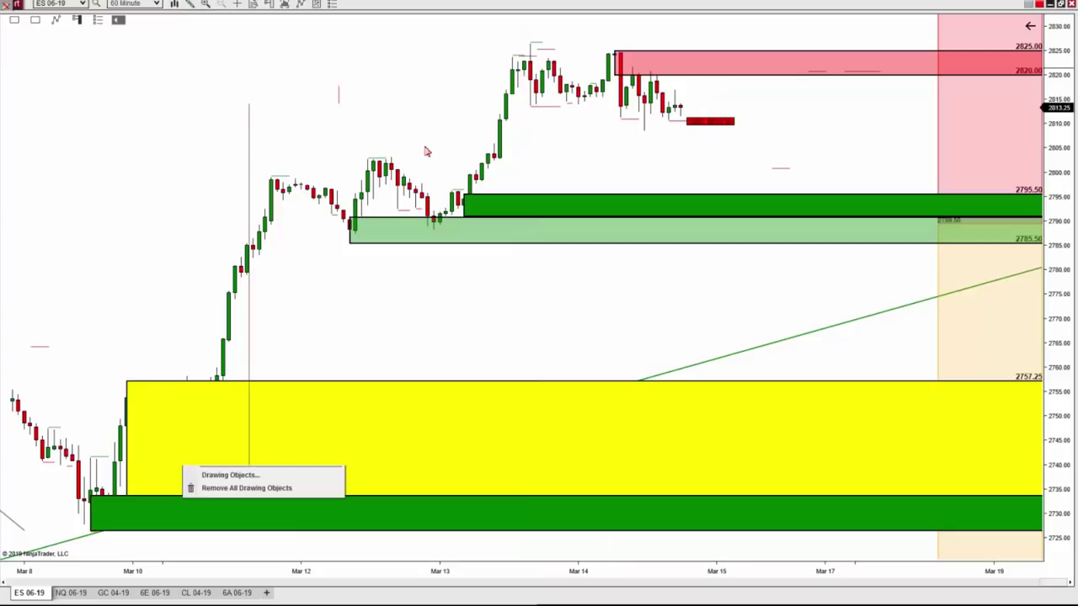
click(535, 112)
click(535, 112)
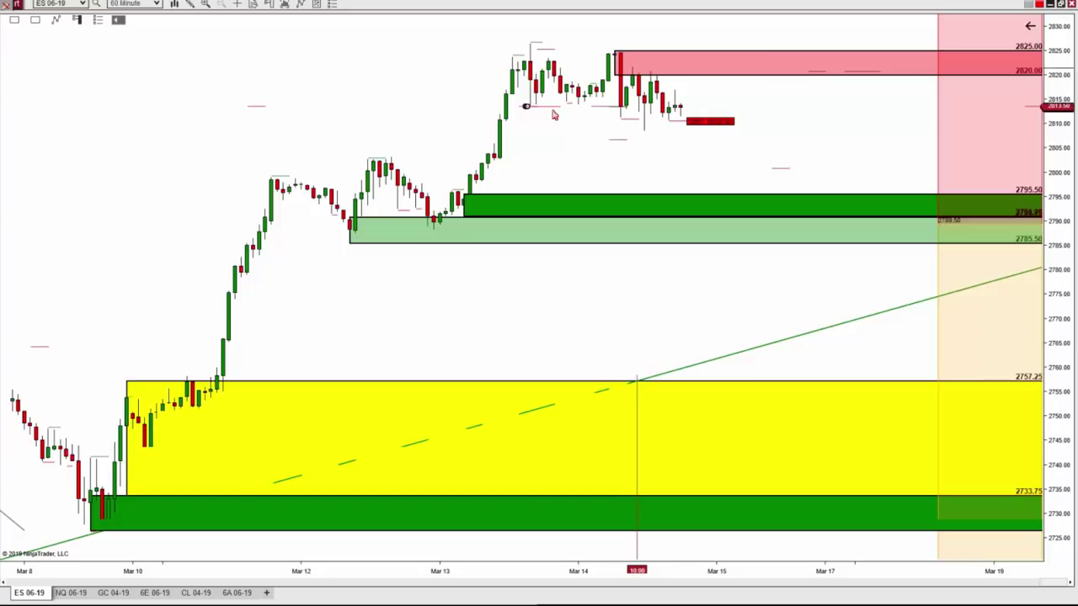
click(622, 53)
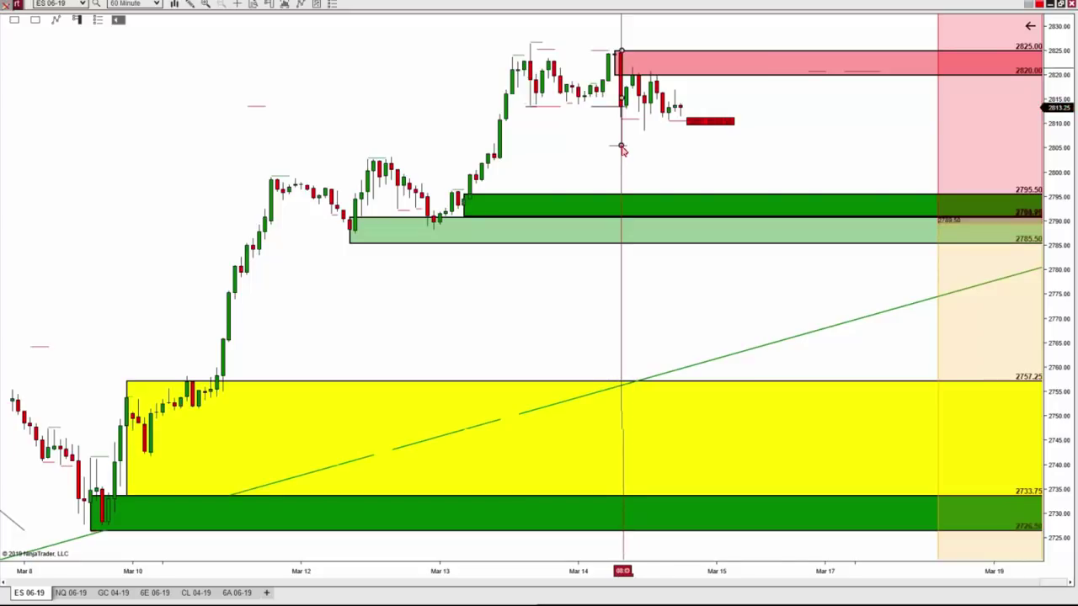
click(622, 149)
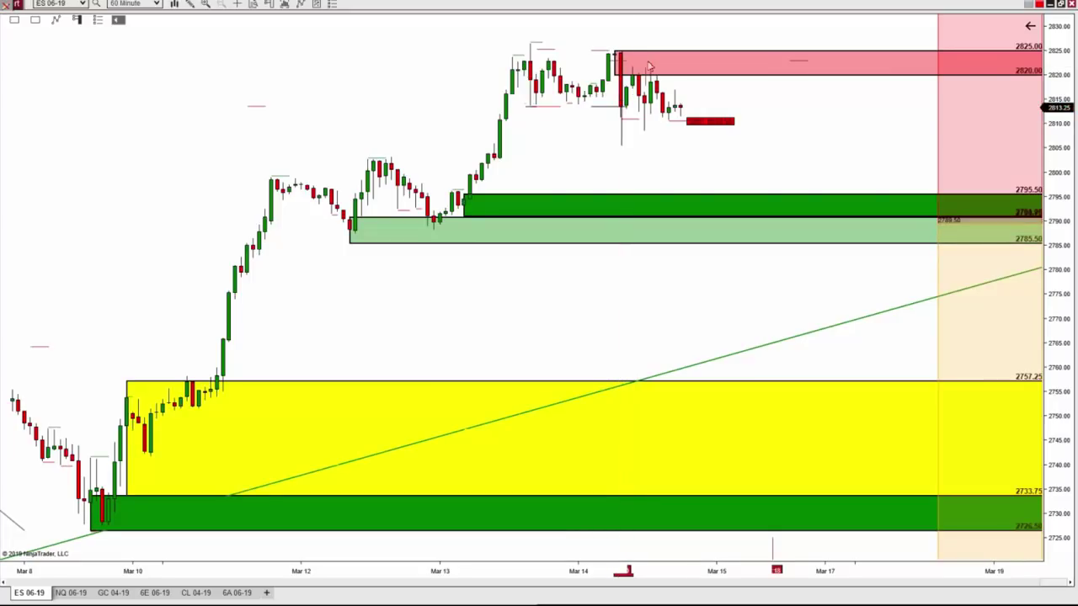
click(779, 25)
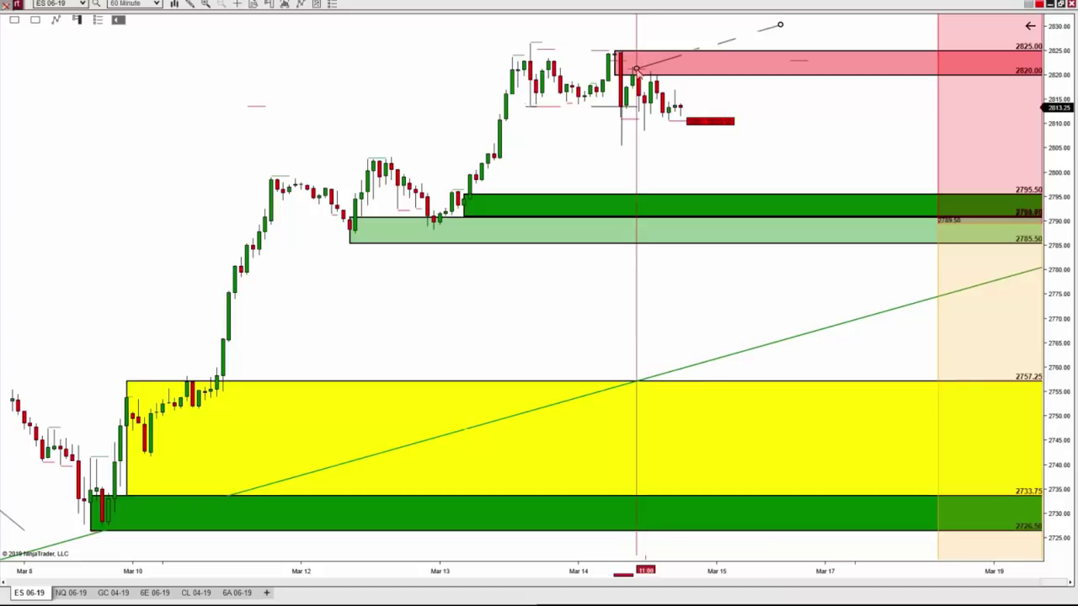
click(636, 69)
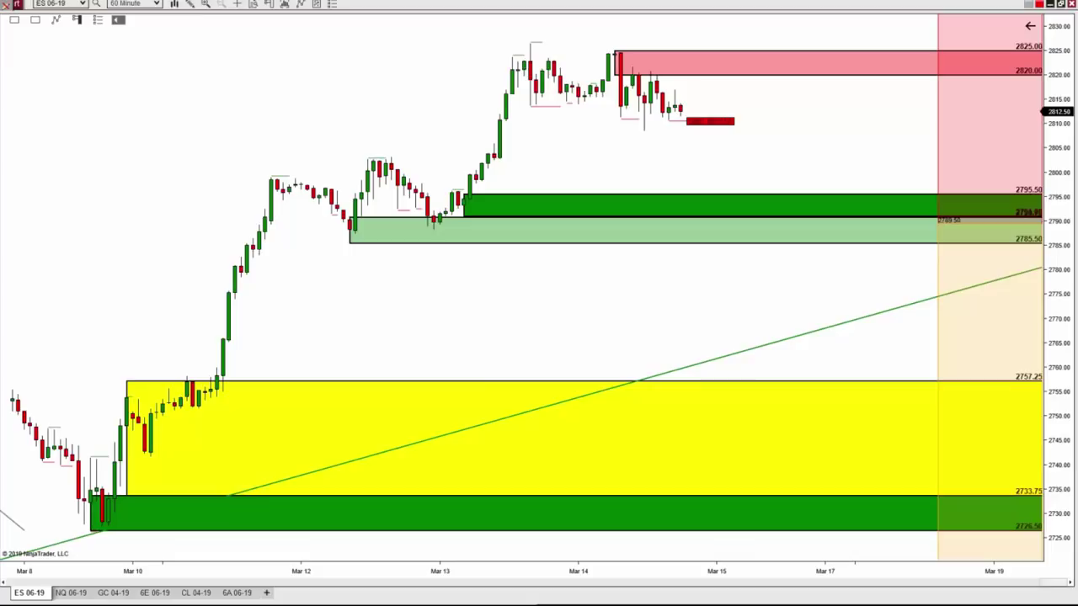
Scroll the chart back in time to show earlier bars
scroll(310, 164, up, 3)
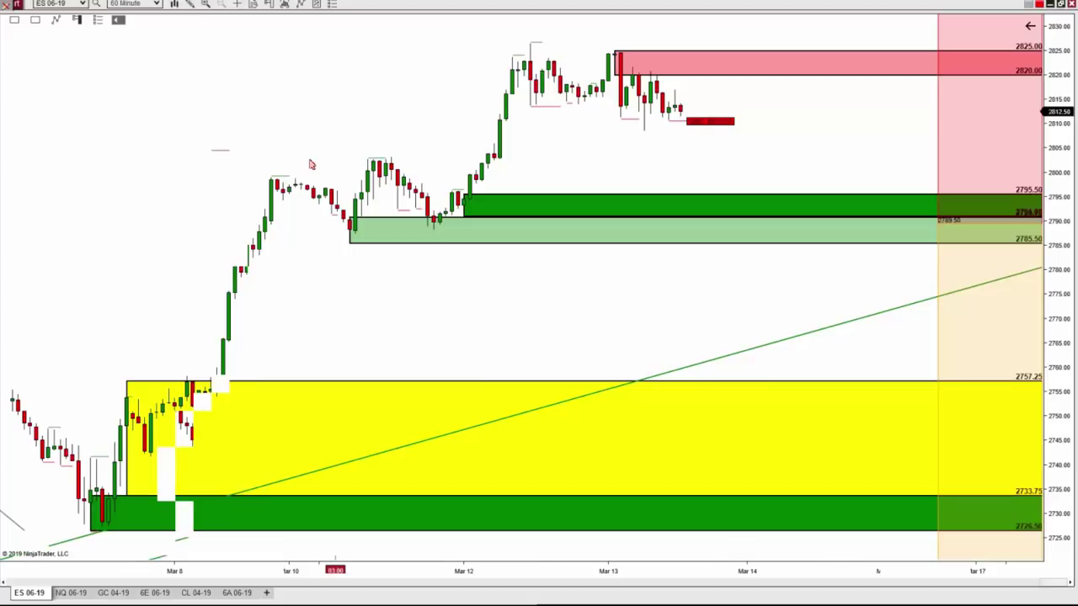
scroll(309, 165, up, 3)
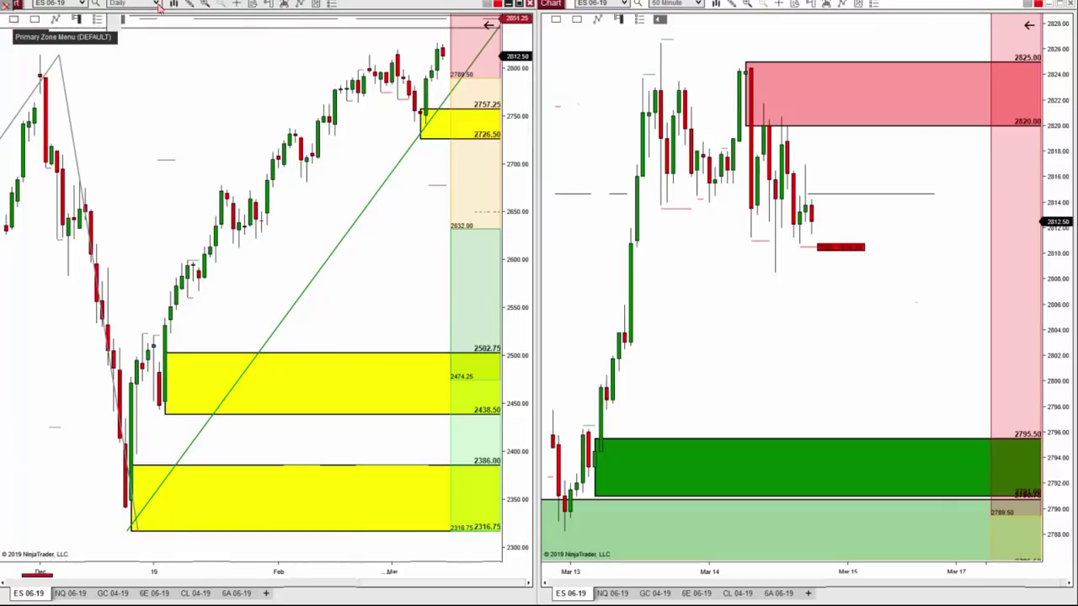
Preview Volume Profile and Volume Ratio overlays on the daily zones, then turn Show Both off
click(30, 22)
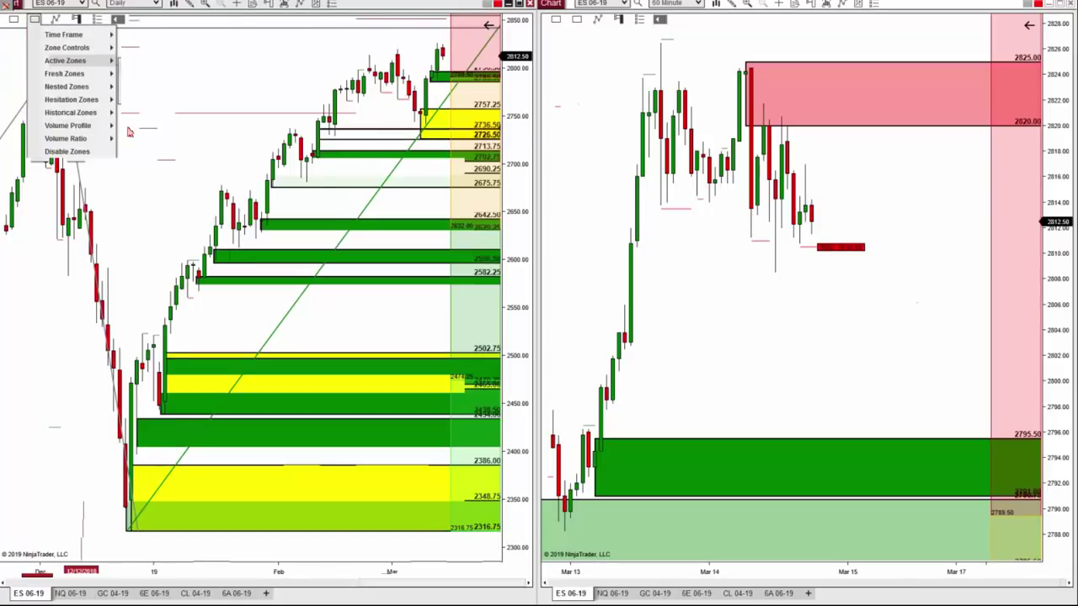
click(80, 125)
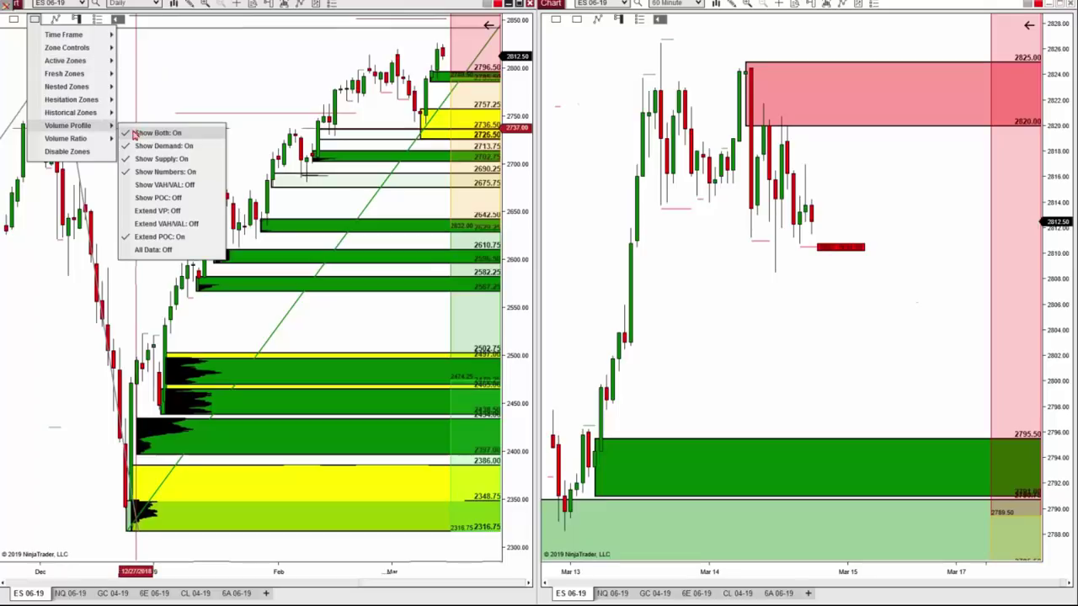
click(65, 138)
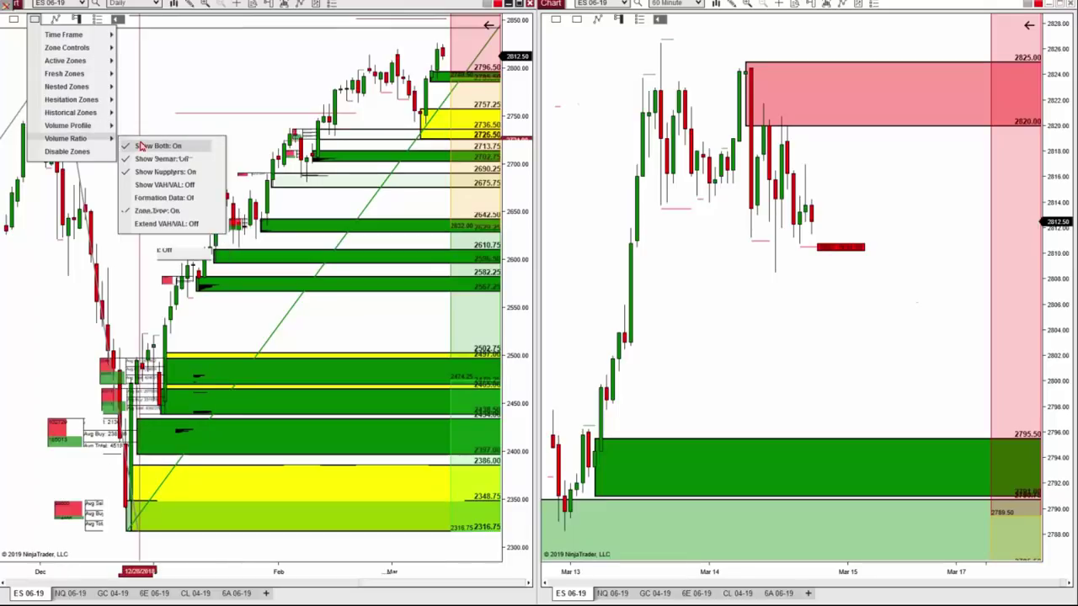
click(142, 145)
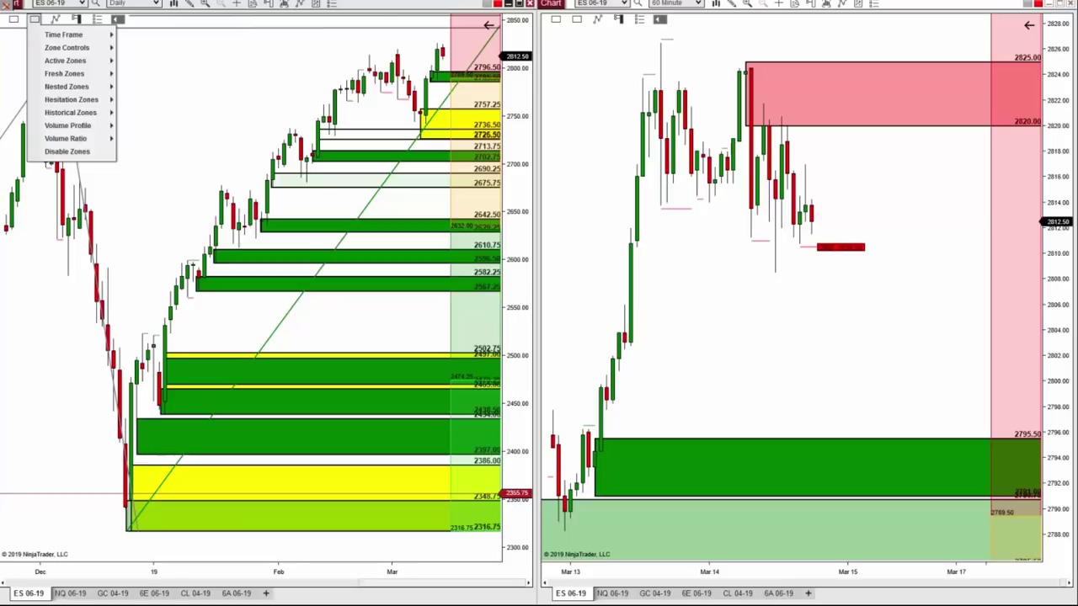
click(370, 210)
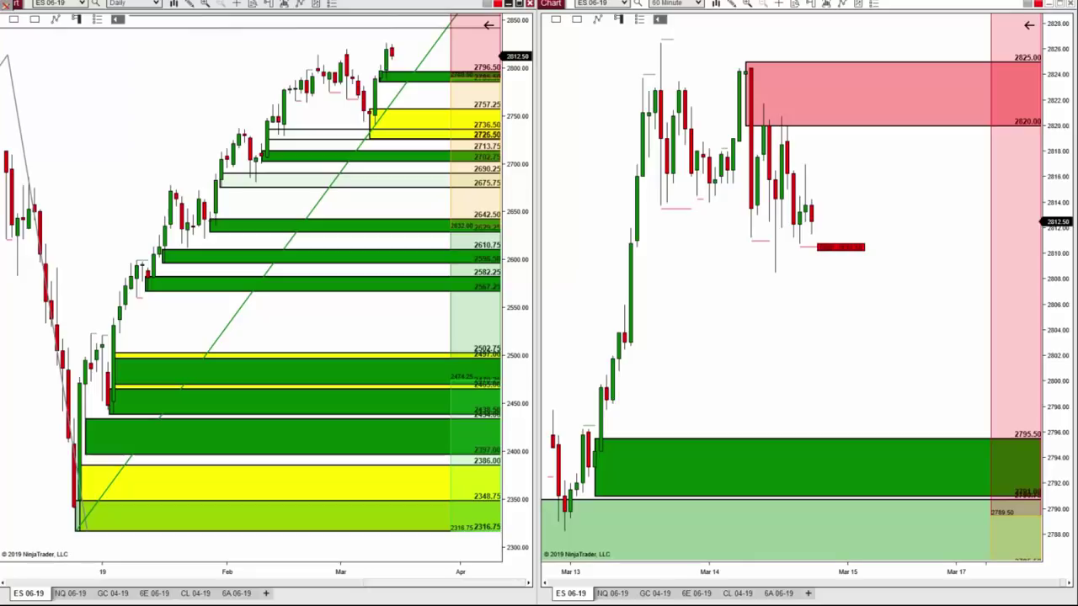
Select the pink supply zone, then scroll back and forward to the latest 60-minute bars
click(816, 127)
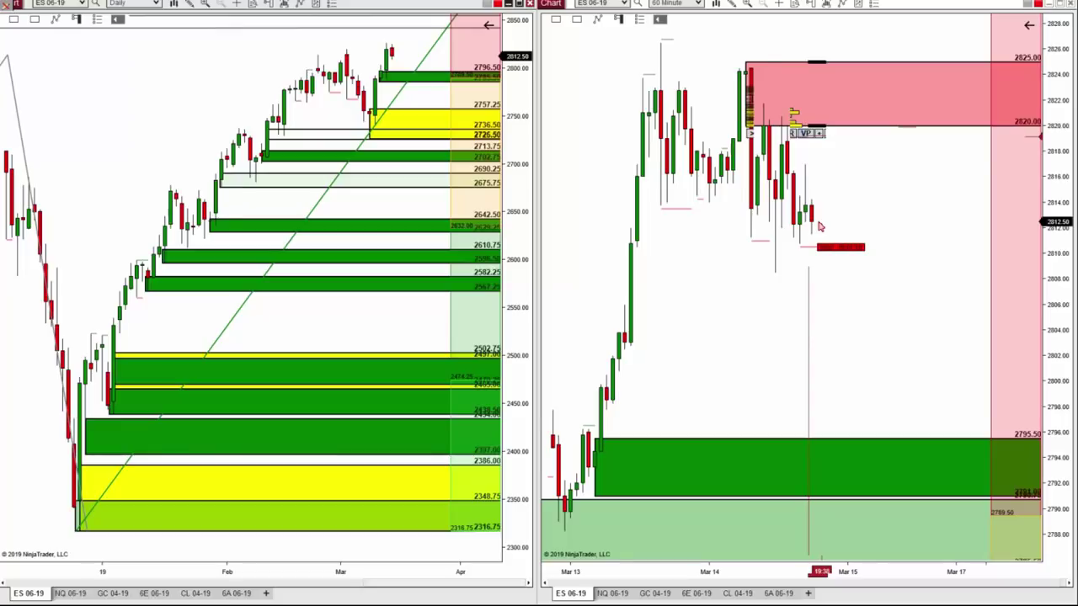
scroll(1027, 582, up, 3)
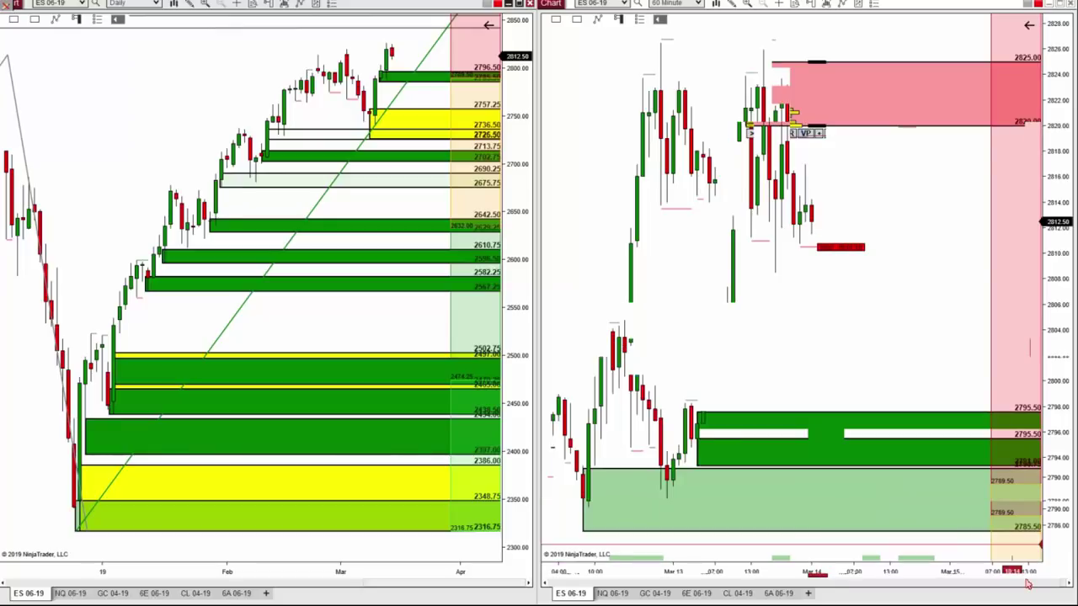
scroll(1027, 582, down, 5)
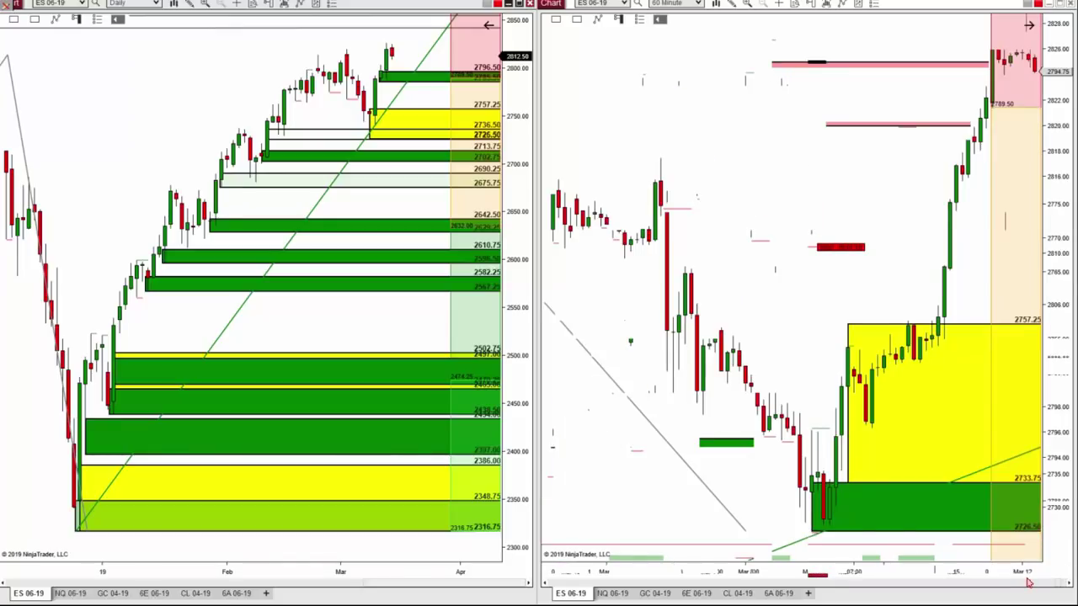